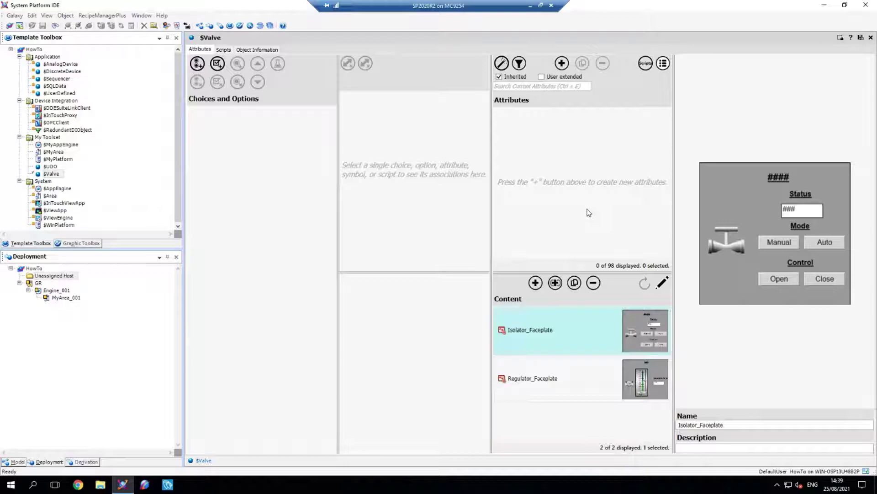
- Add a Boolean Position attribute with False label Closed and True label Open
click(563, 64)
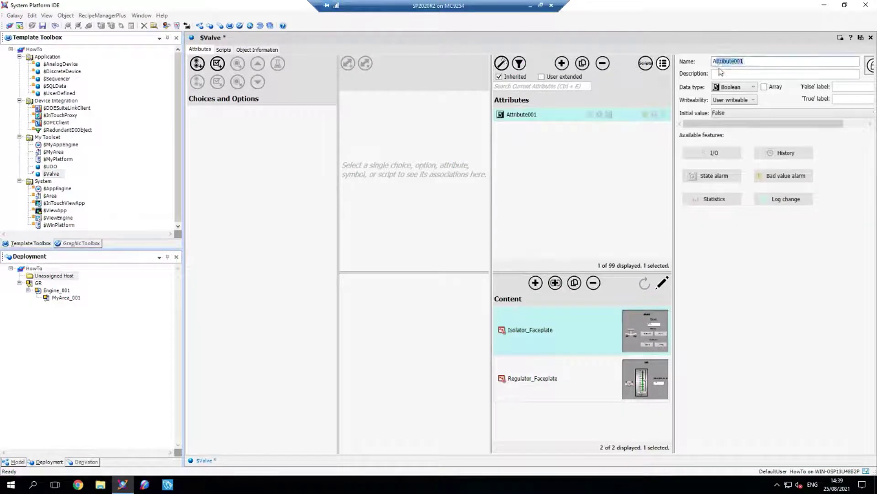
text(Position)
click(849, 88)
text(Cl)
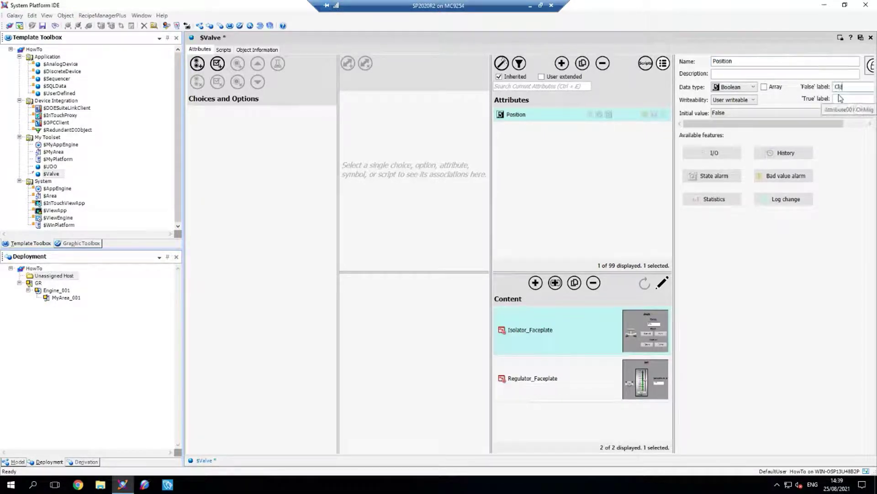
text(osed)
key(Tab)
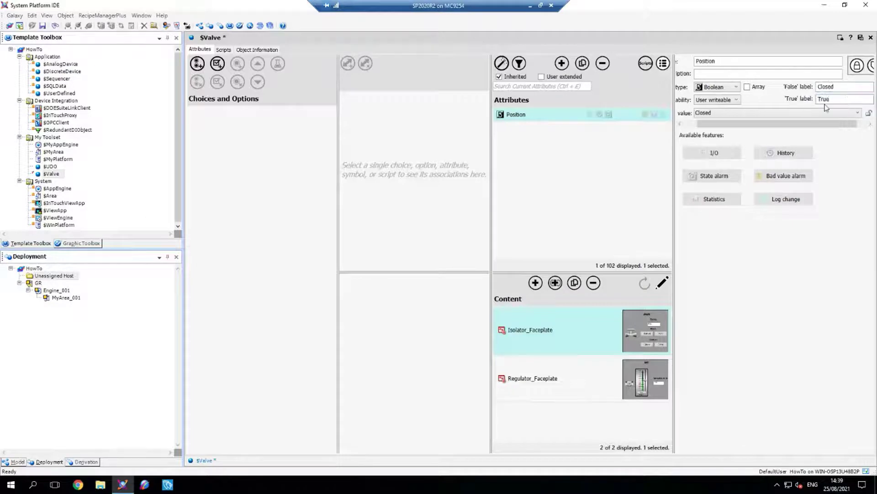
text(Open)
- Add a Maintenance attribute and clear its copied Closed/Open labels
click(562, 63)
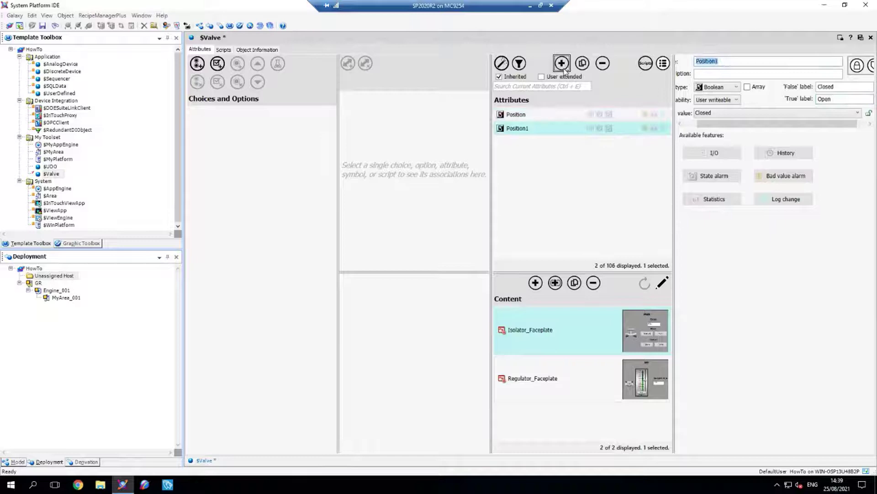
text(Main)
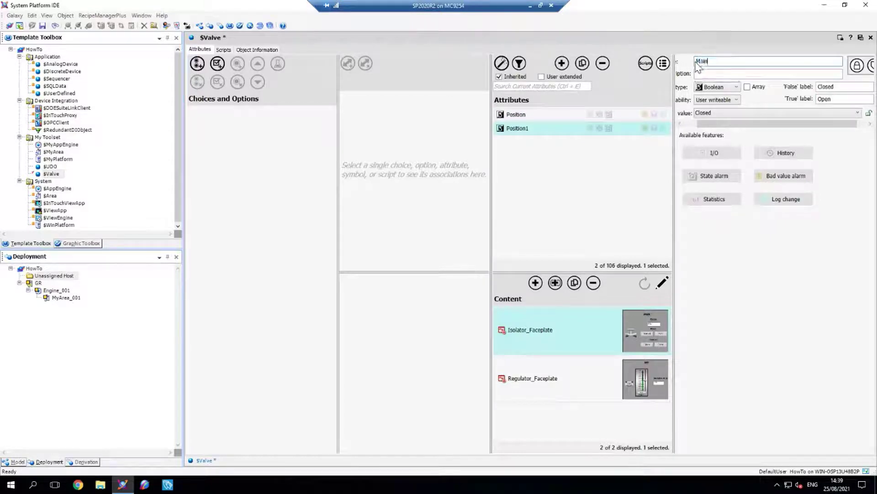
text(tenance)
click(842, 85)
key(BackSpace)
key(BackSpace)
key(BackSpace)
key(BackSpace)
key(BackSpace)
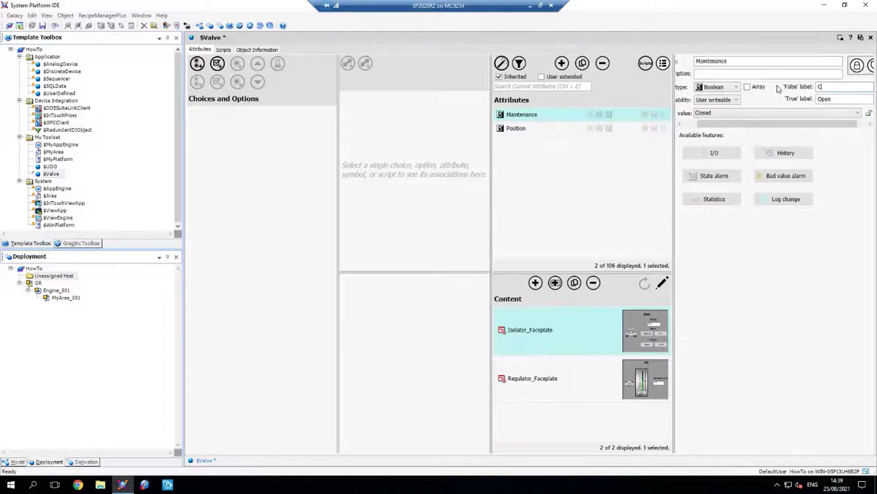
click(843, 99)
key(BackSpace)
key(BackSpace)
key(BackSpace)
key(BackSpace)
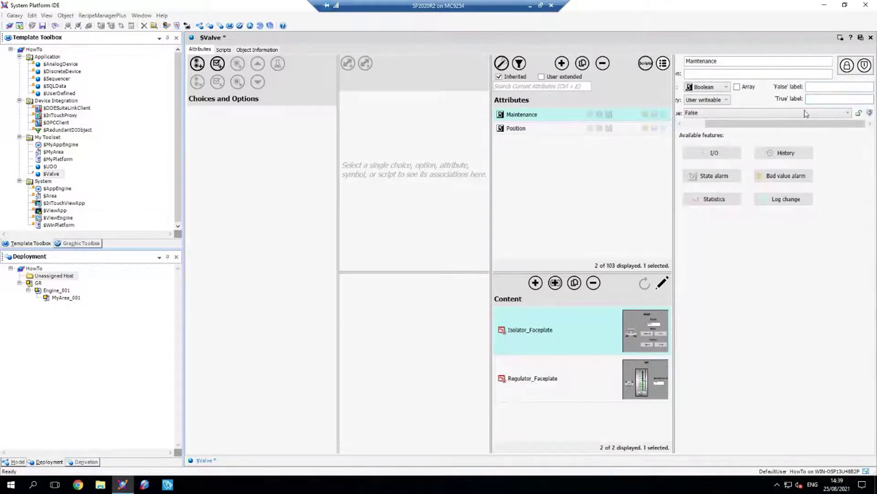
- Add an Integer State.SP attribute with history enabled
click(561, 63)
text(St)
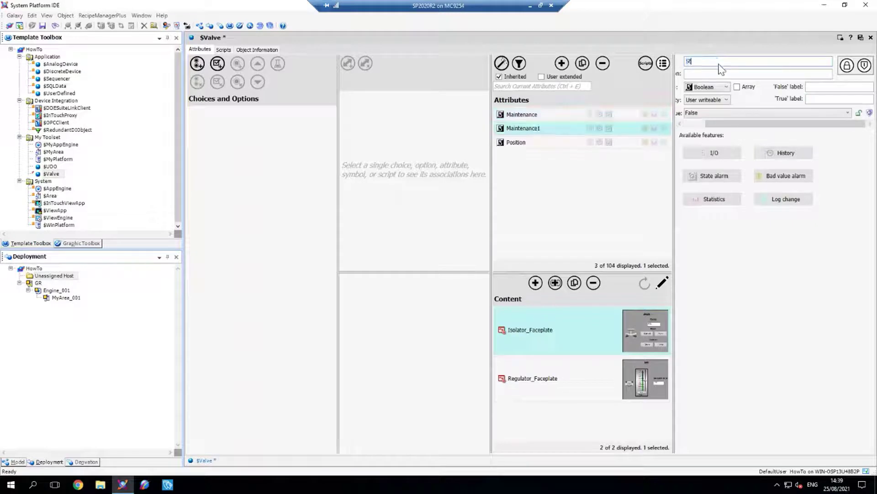
text(ate.SH)
click(706, 86)
click(713, 113)
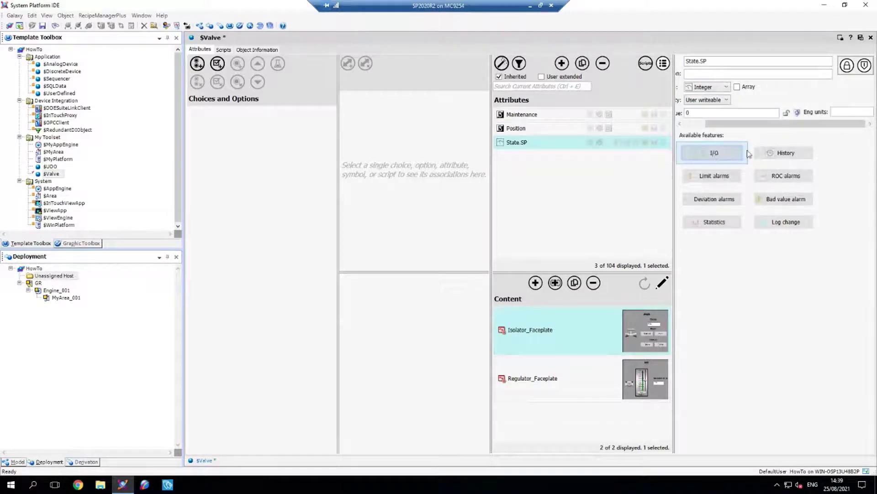
click(760, 152)
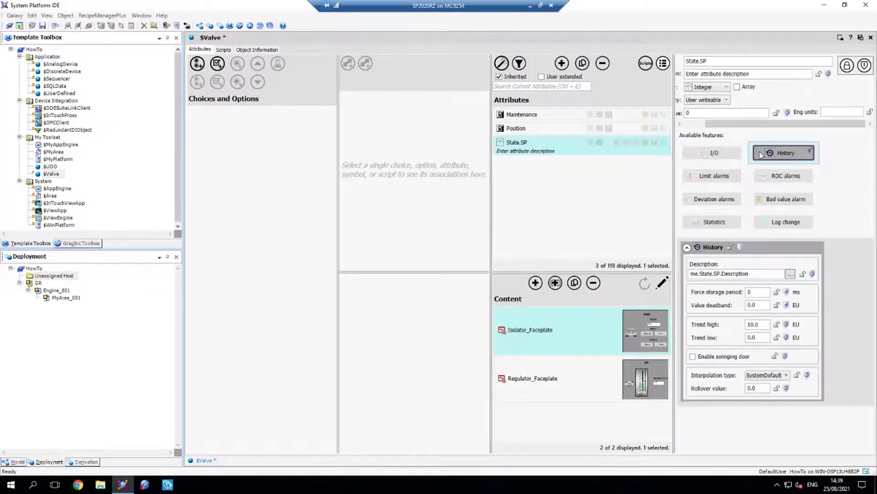
- Add a State.PV attribute with I/O and history enabled
click(562, 64)
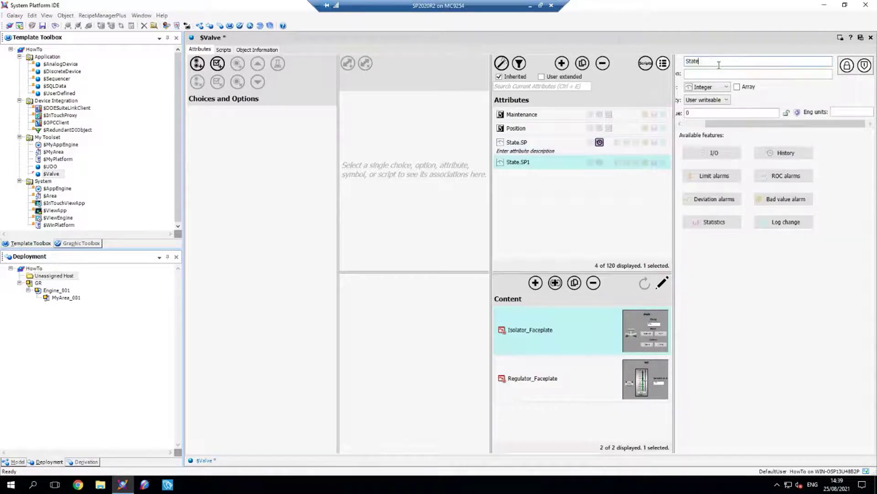
text(.PV)
click(714, 160)
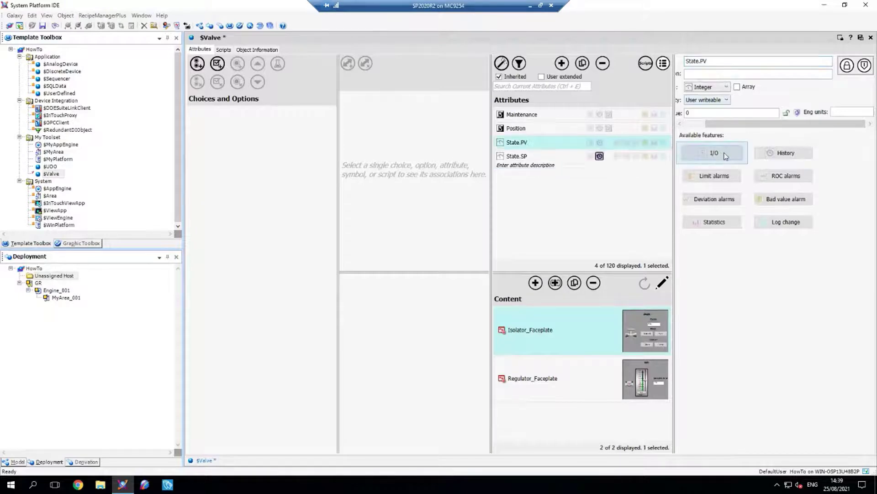
click(726, 156)
click(775, 155)
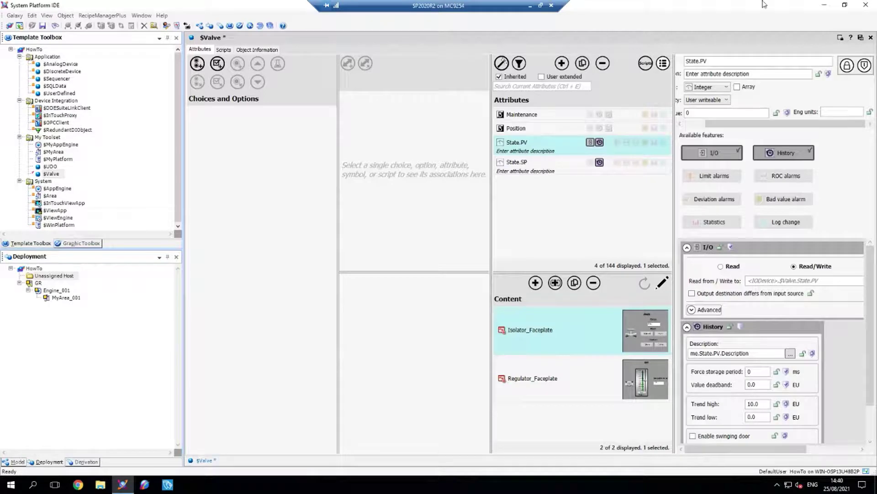
- Add a choice group to the $Valve template and name it Group
click(197, 63)
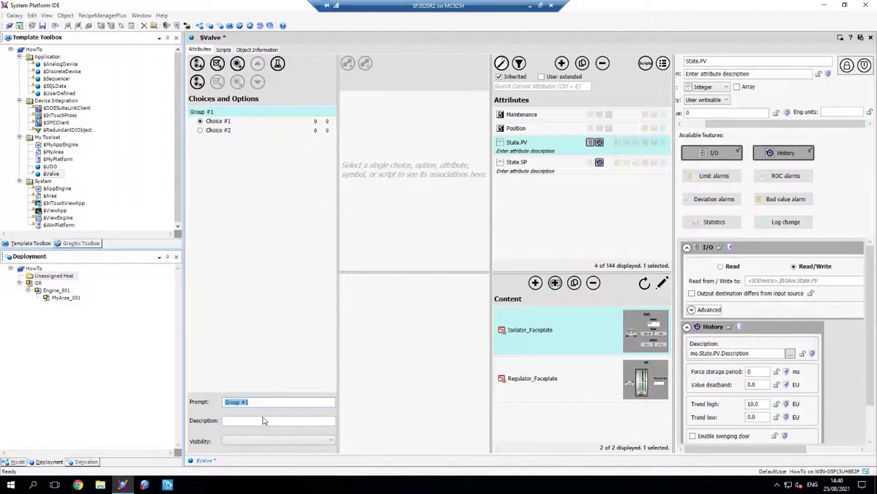
text(Isolator)
click(255, 131)
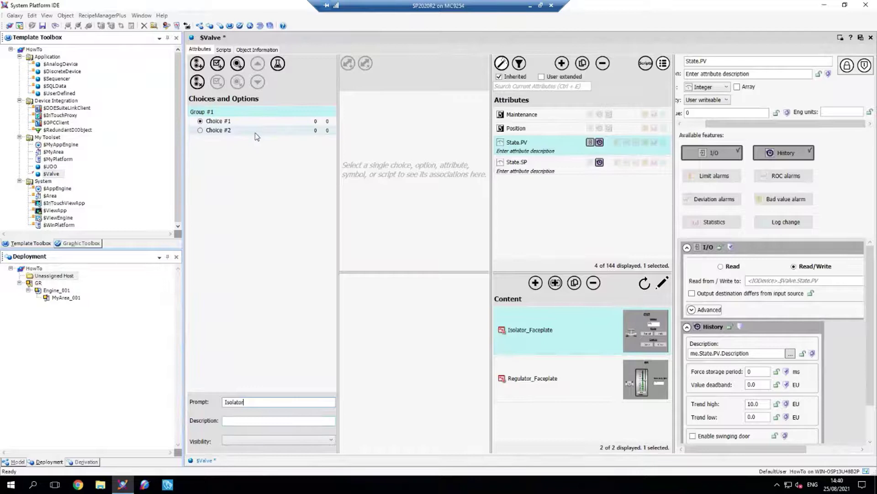
click(253, 112)
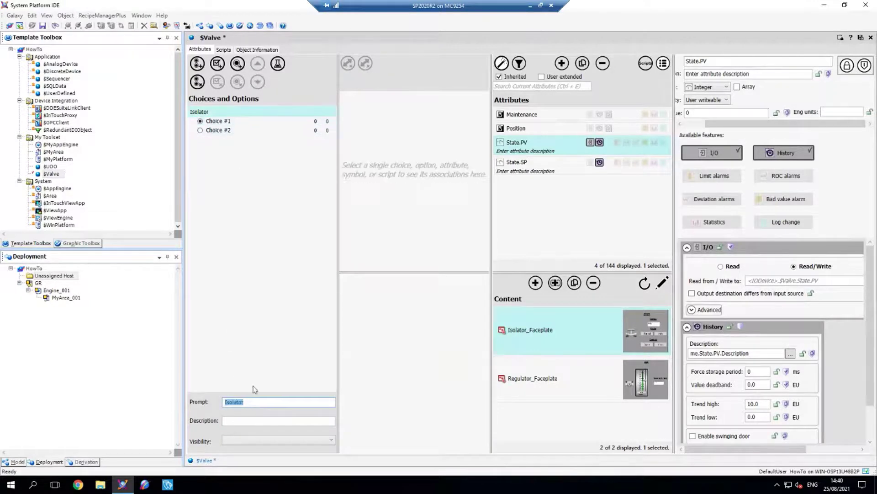
text(Group)
- Set the first choice's prompt to Isolator and the second's to Regulator
click(255, 122)
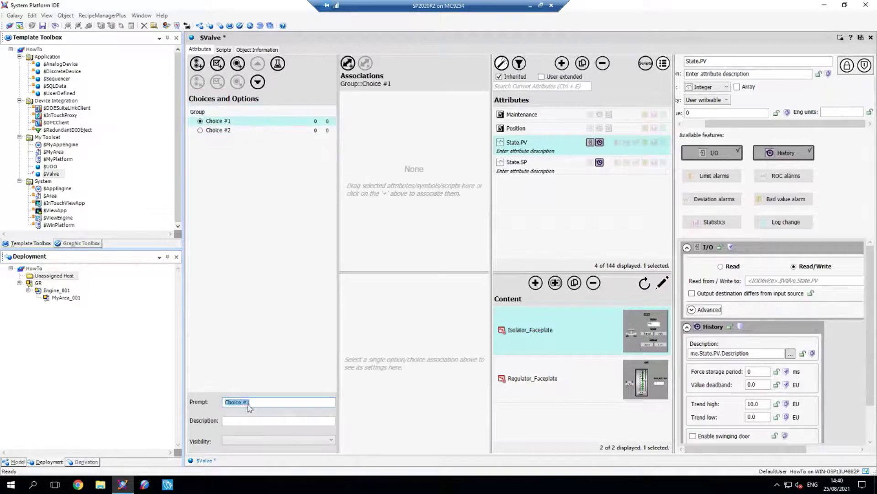
text(Isola)
text(tor)
click(255, 130)
text(Regulator)
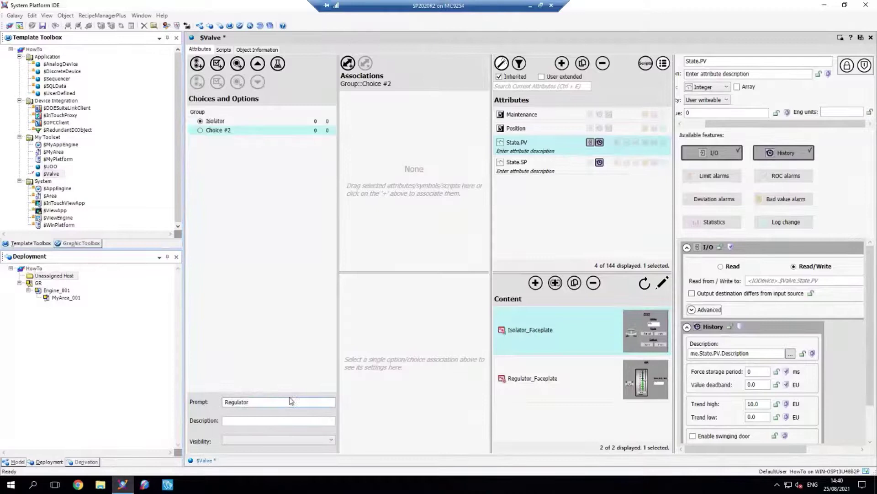
click(262, 122)
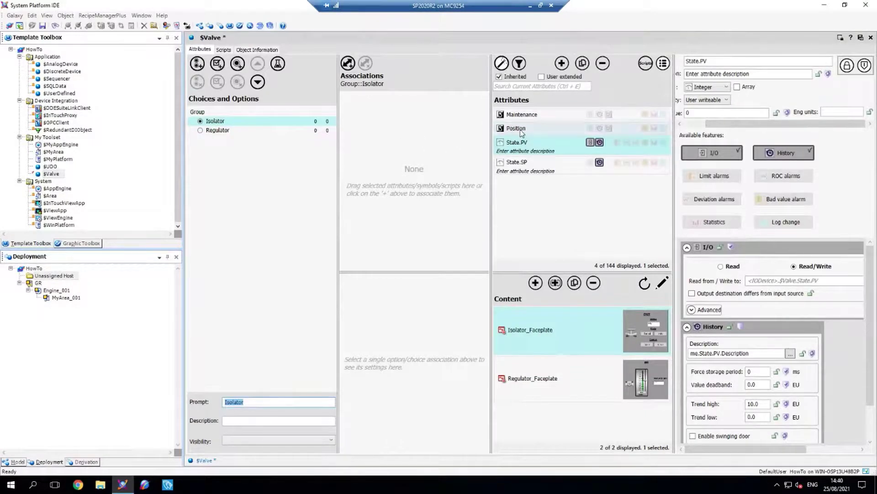
- Associate Position and an enabled Isolator_Faceplate with the Isolator choice
drag(529, 132, 393, 119)
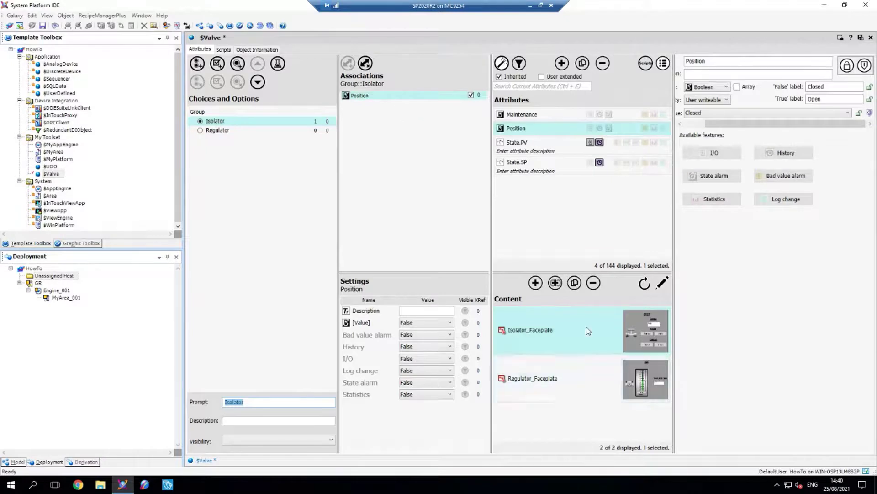
drag(586, 329, 389, 169)
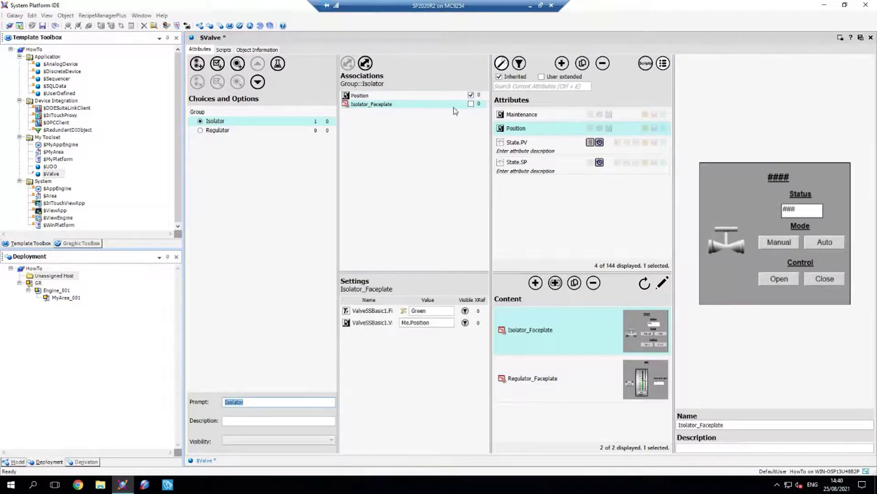
click(470, 104)
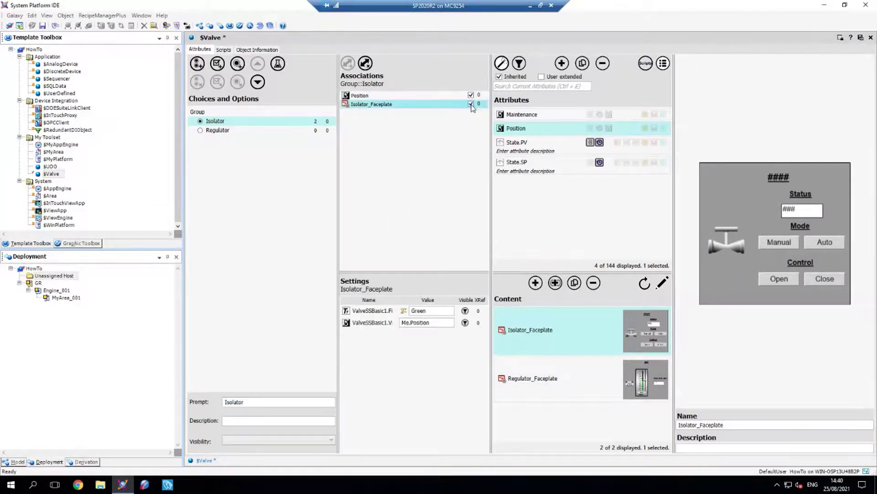
- Associate State.PV, State.SP and an enabled Regulator_Faceplate with the Regulator choice
click(237, 130)
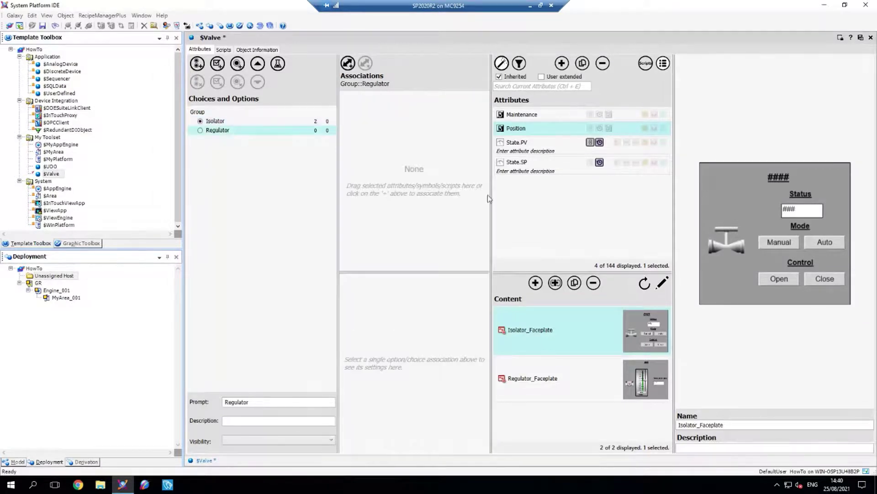
click(517, 143)
drag(527, 147, 410, 133)
drag(518, 169, 407, 149)
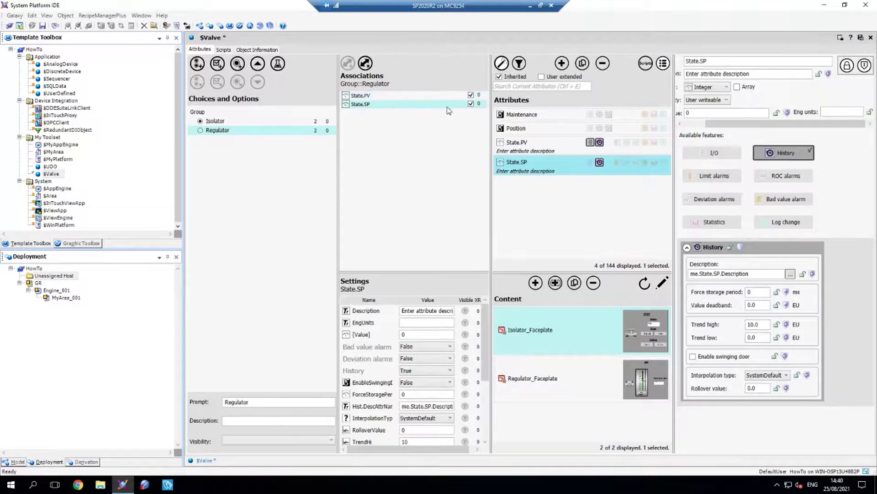
drag(563, 380, 389, 167)
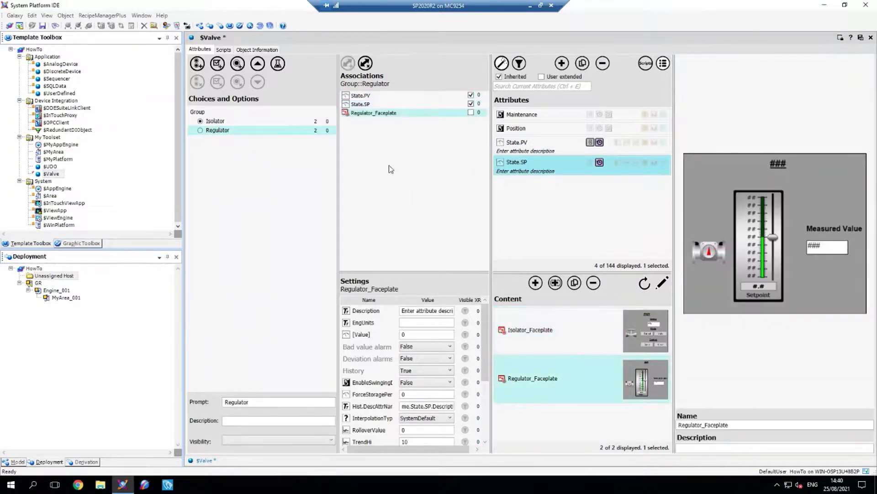
click(472, 112)
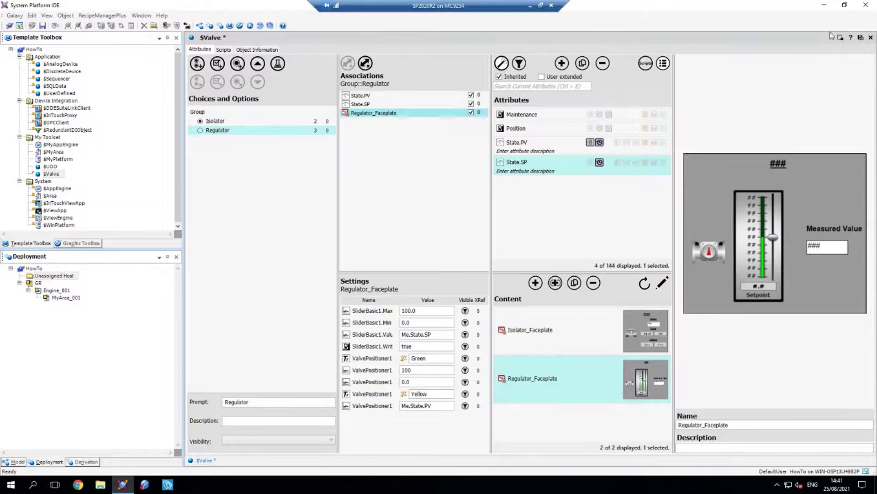
- Save, close and check in the $Valve template
click(861, 38)
click(450, 285)
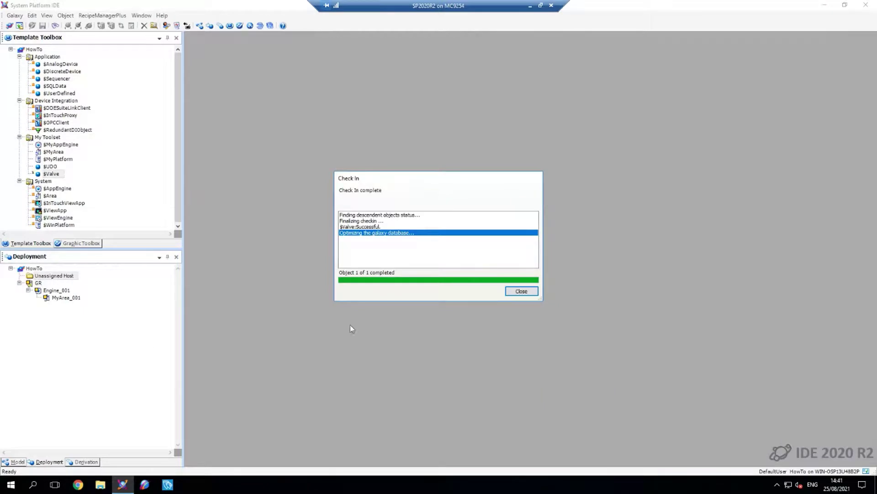
click(527, 291)
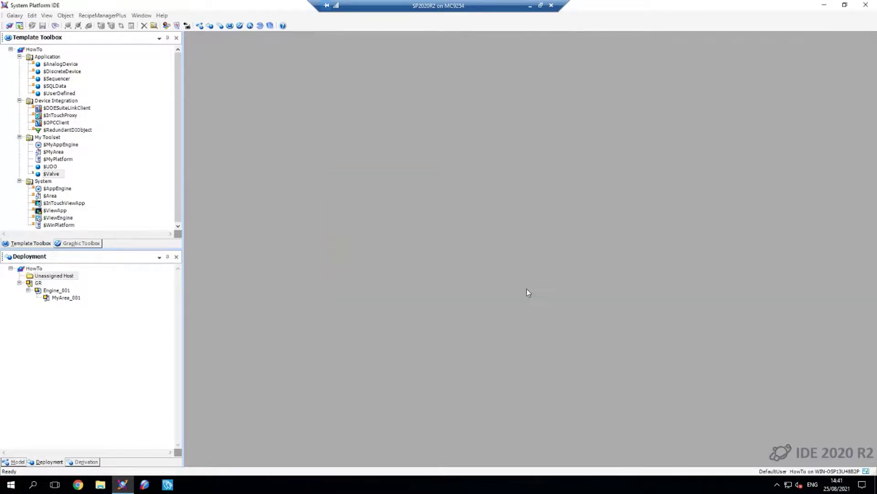
- Create a new $Valve instance with the default name Valve_001
right_click(55, 174)
mouse_move(122, 254)
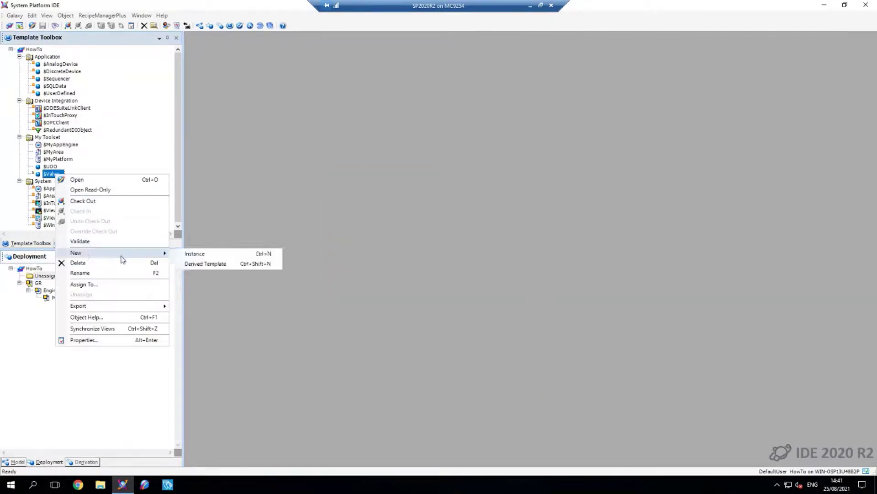
click(197, 255)
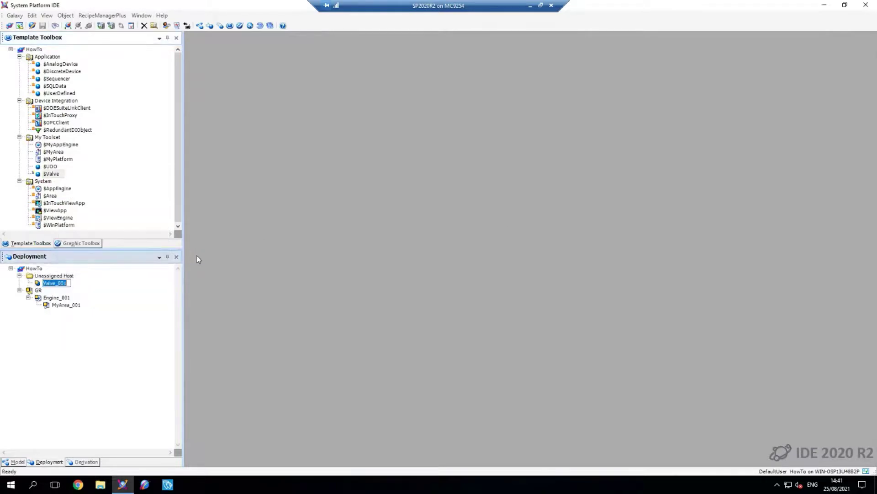
key(Return)
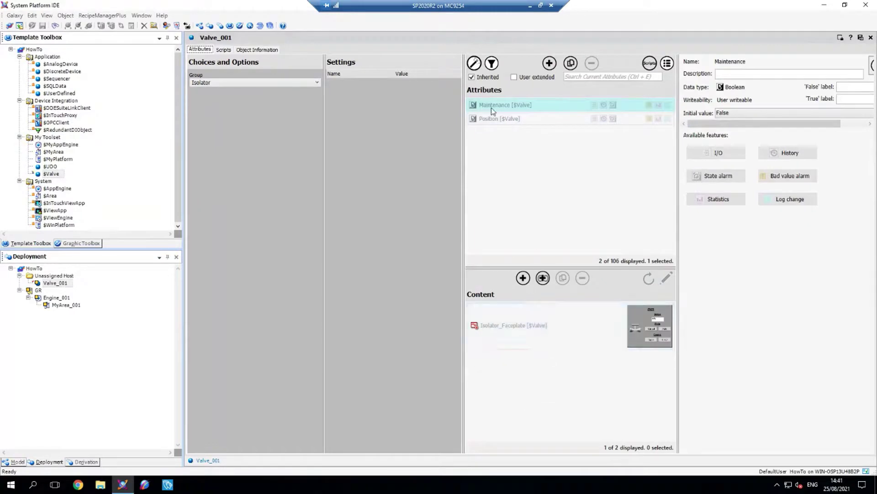
- Set Valve_001's Group choice to Regulator
click(261, 83)
click(230, 100)
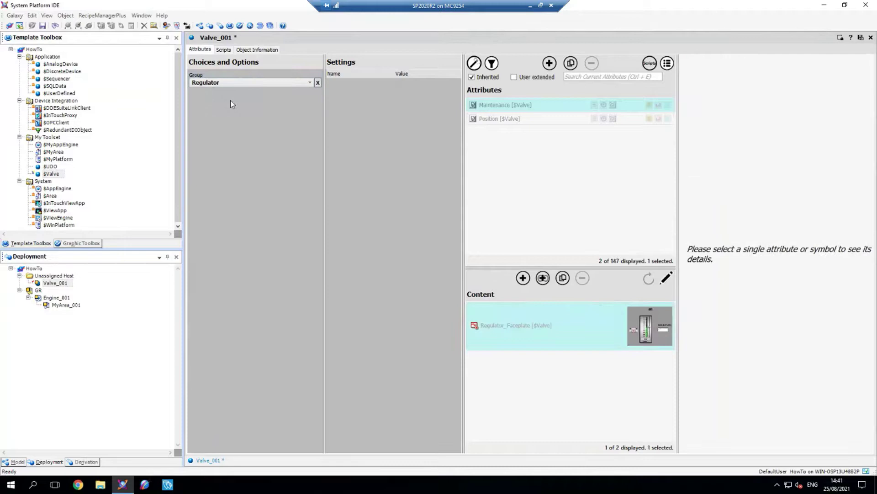